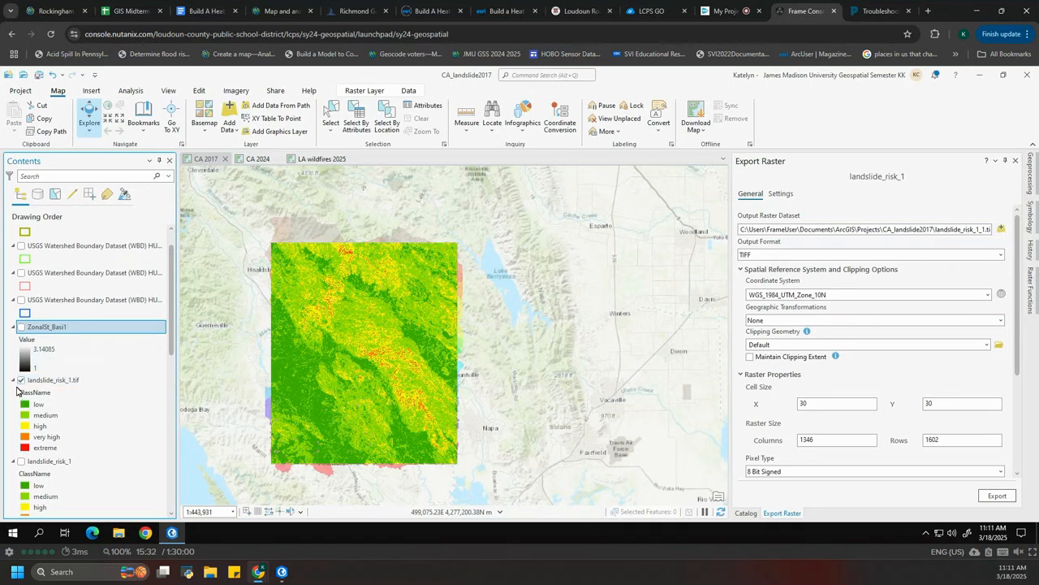
- Hide the landslide_risk_1.tif layer on the CA 2017 map
click(22, 381)
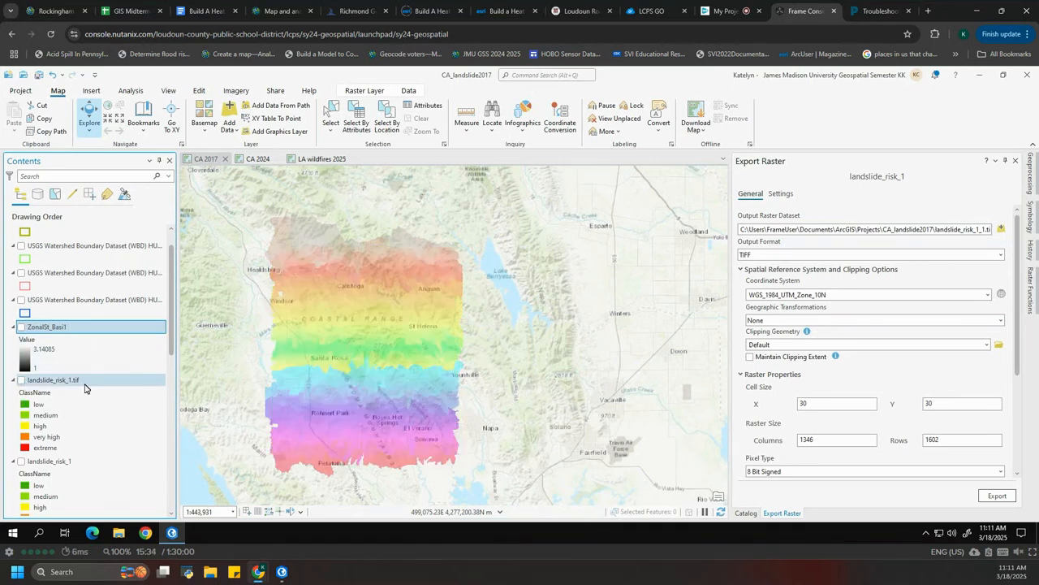
scroll(85, 389, down, 3)
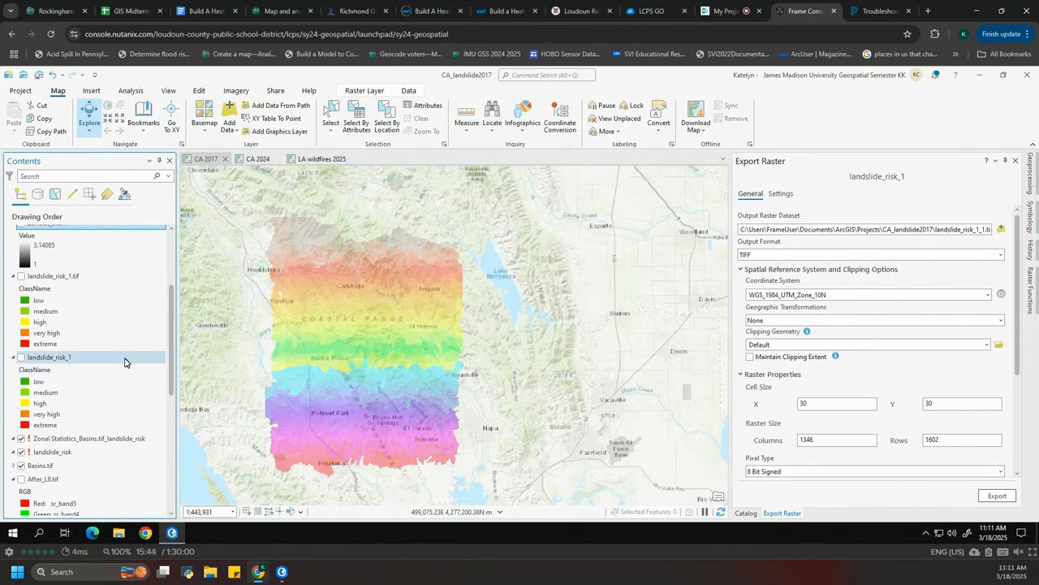
scroll(105, 376, down, 2)
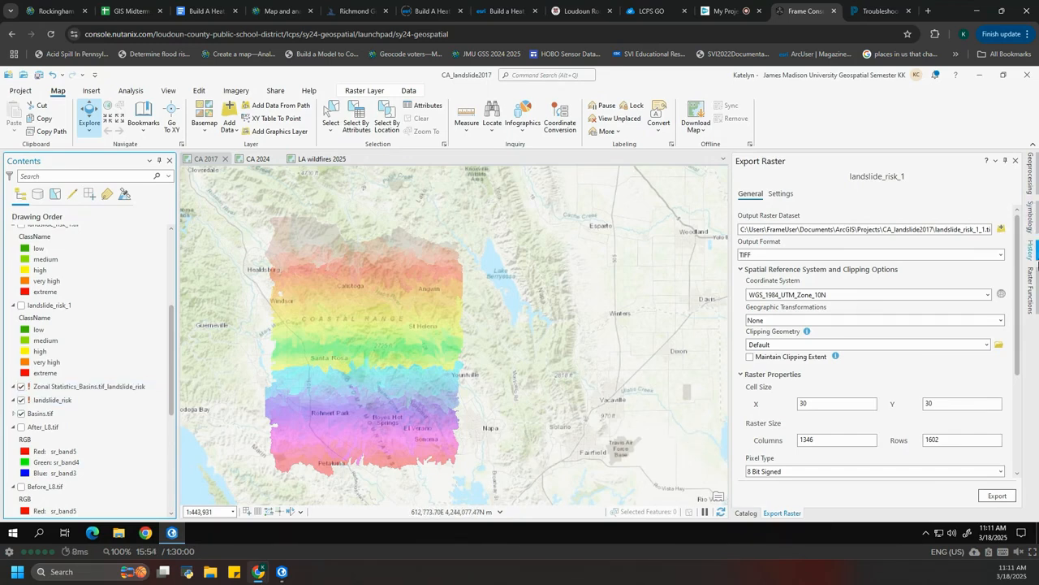
- Clear the raster function search and open the custom landslide_risk function template
click(1029, 297)
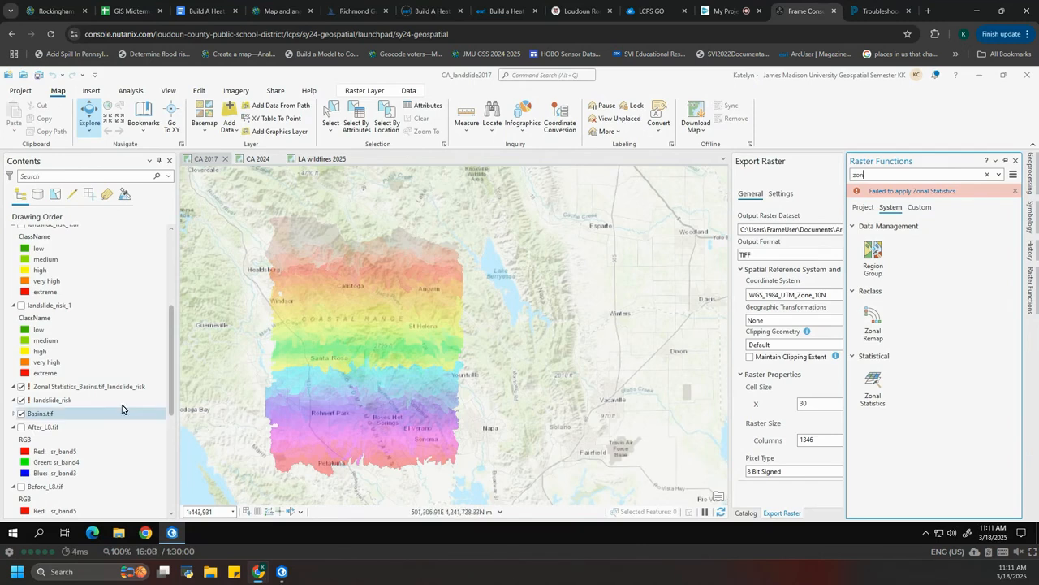
click(81, 387)
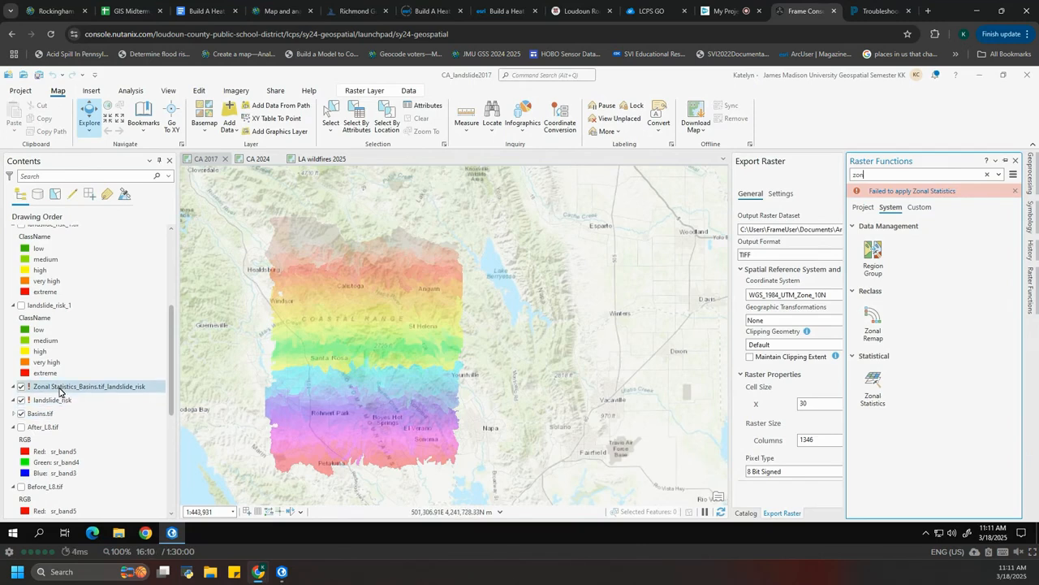
click(58, 399)
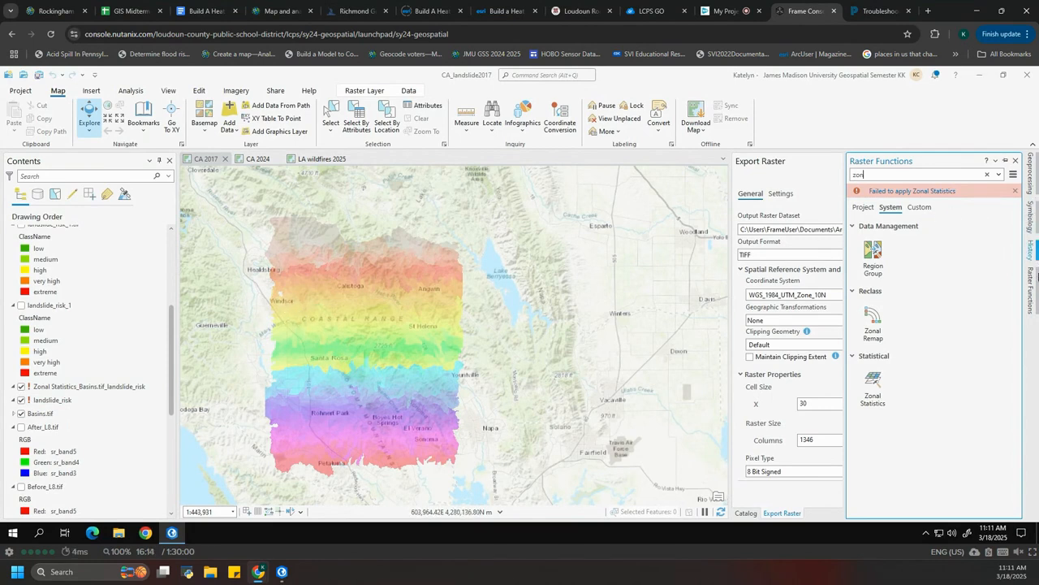
click(1036, 305)
click(1036, 305)
click(988, 175)
click(919, 208)
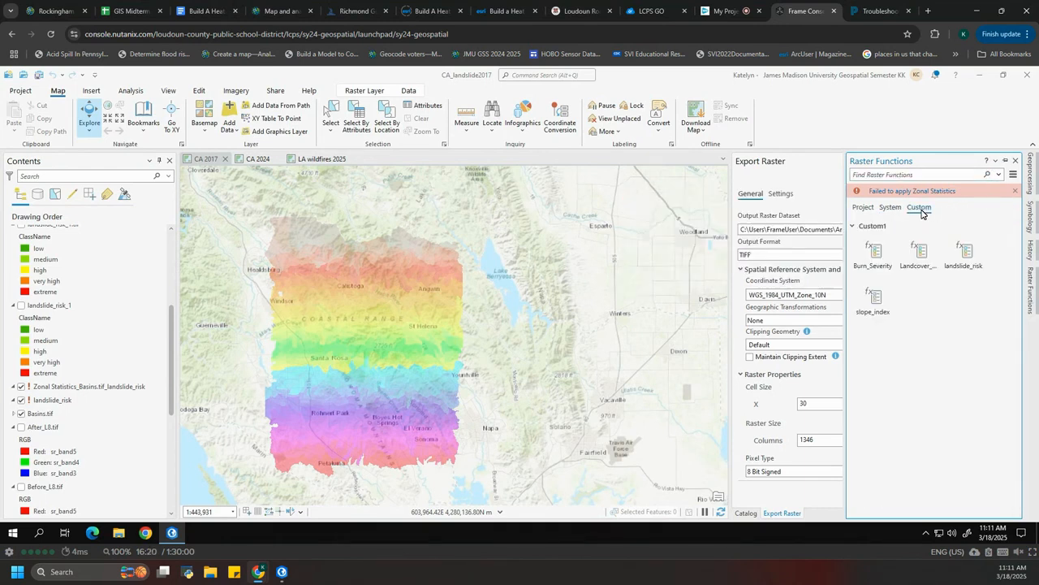
double_click(976, 260)
- Create a landslide_risk layer using Before_L8.tif pre-fire, After_L8.tif post-fire, DEM_30m.tif as input DEM and Sonoma_NLCD2011.tif as the land cover raster
click(997, 243)
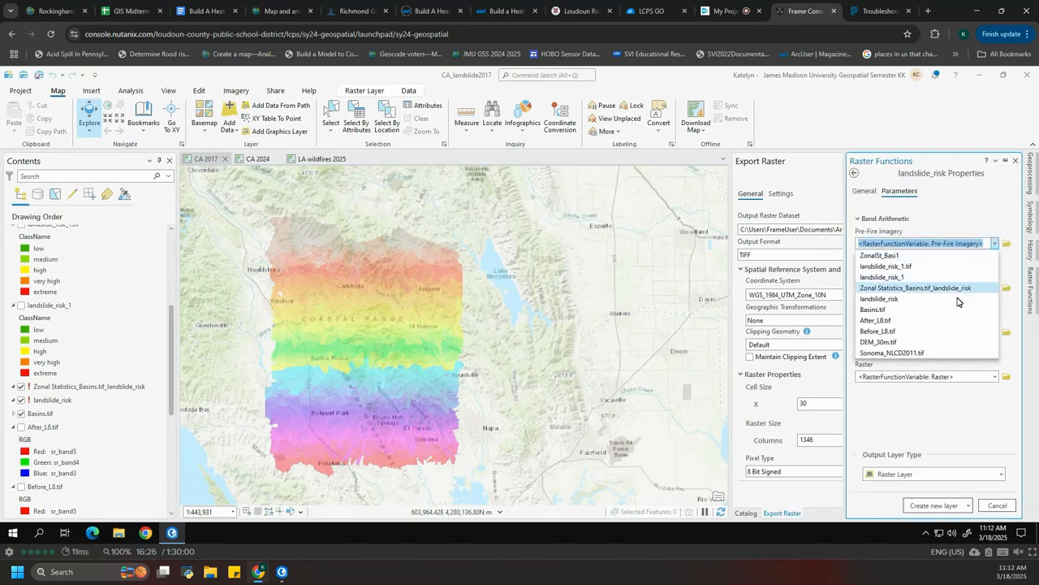
click(958, 330)
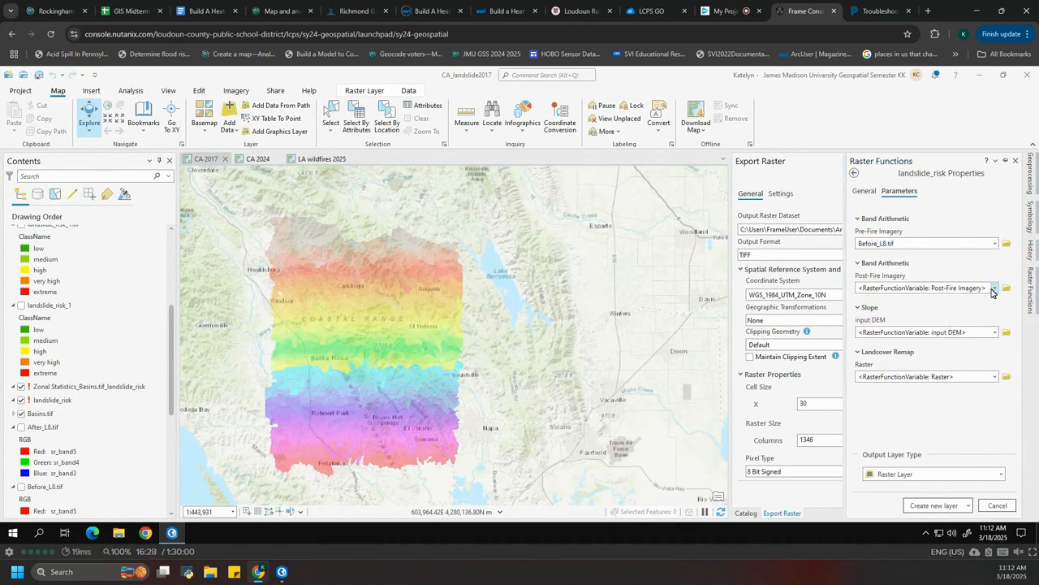
click(995, 289)
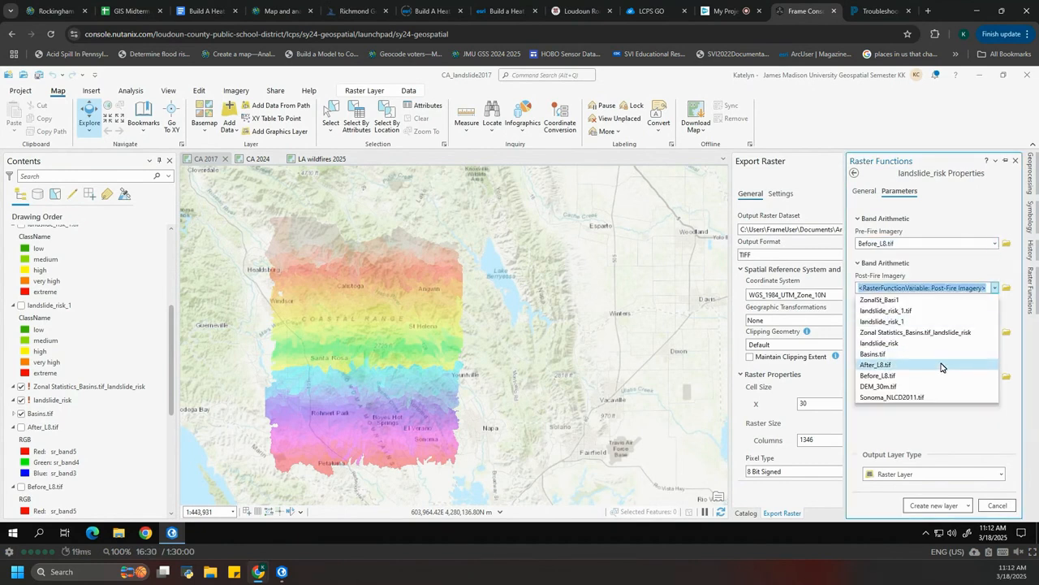
click(946, 365)
click(994, 332)
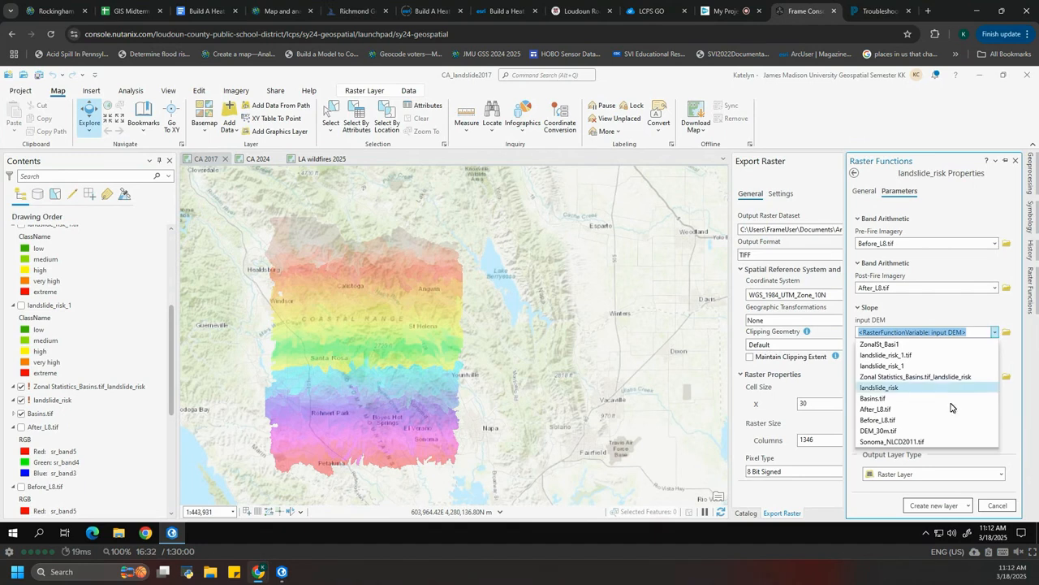
click(944, 431)
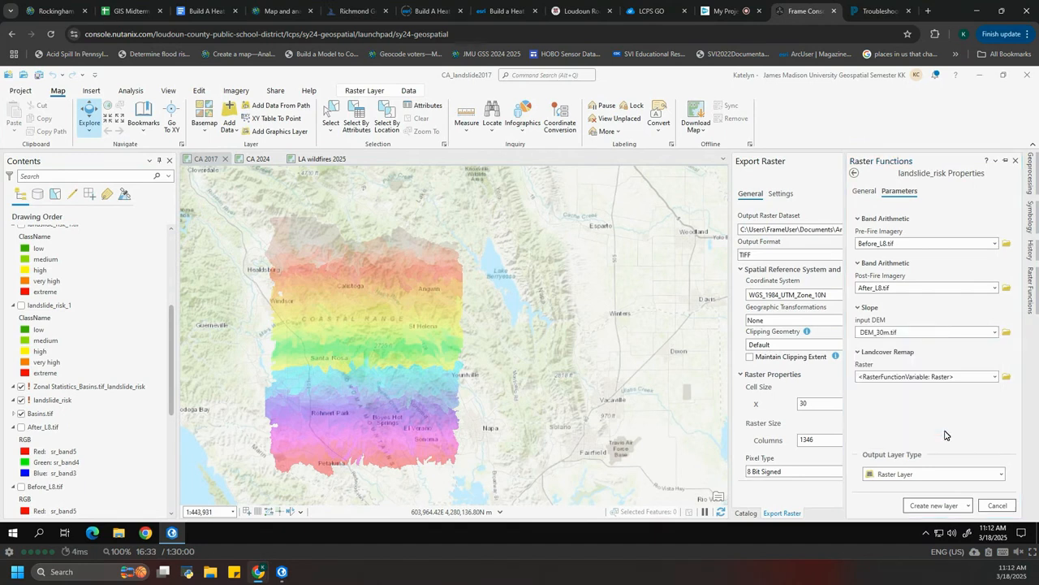
click(994, 377)
click(952, 486)
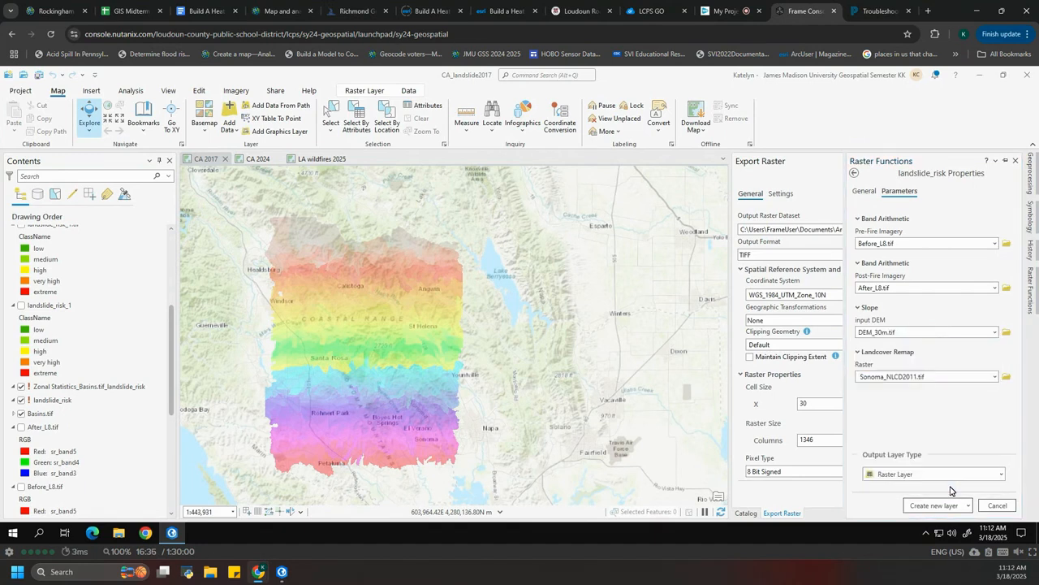
click(945, 506)
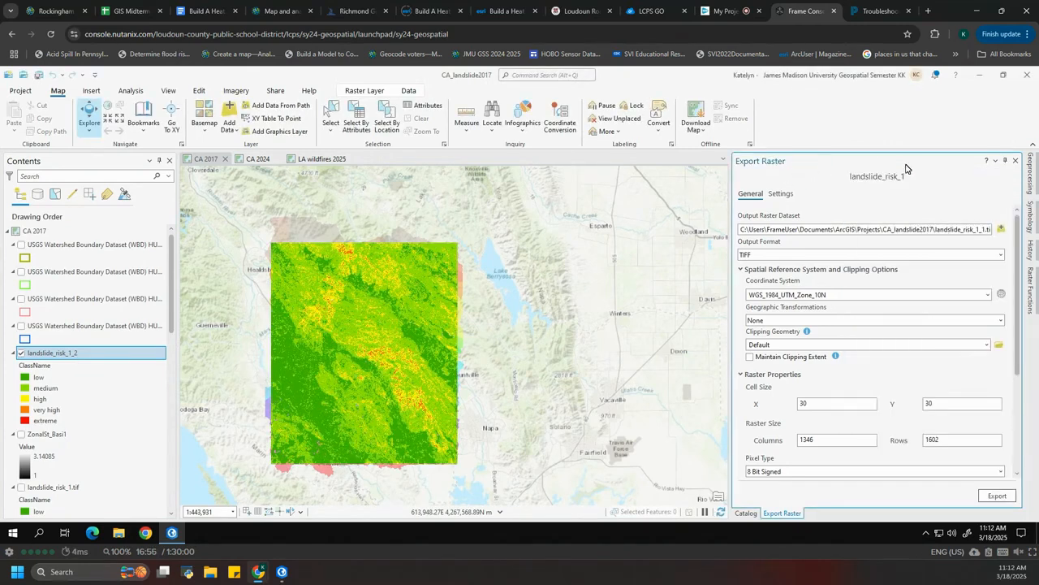
- Close the leftover export settings for landslide_risk_1 and review the raster layers on the CA 2017 map
click(1015, 162)
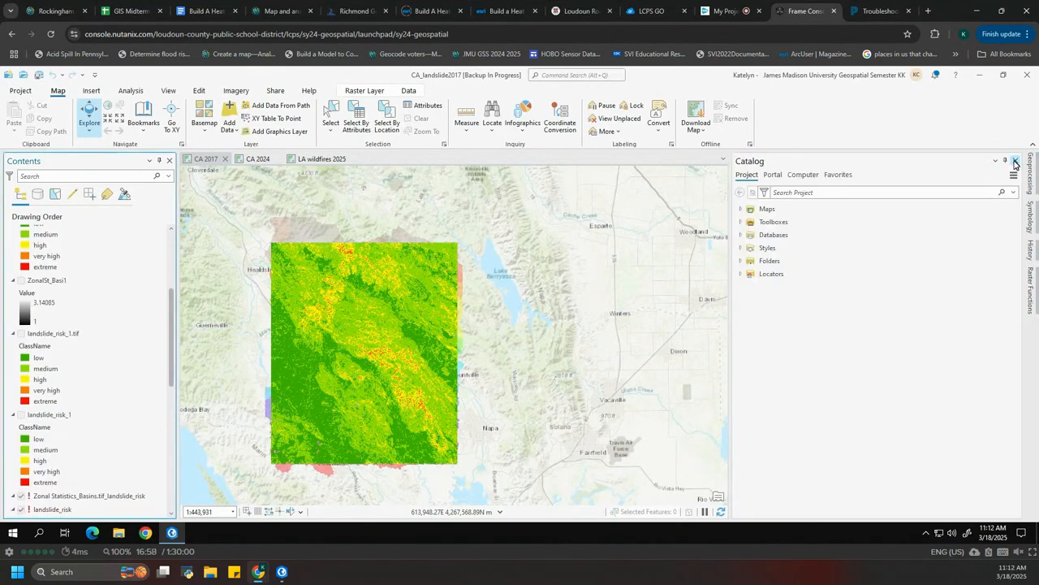
click(1028, 293)
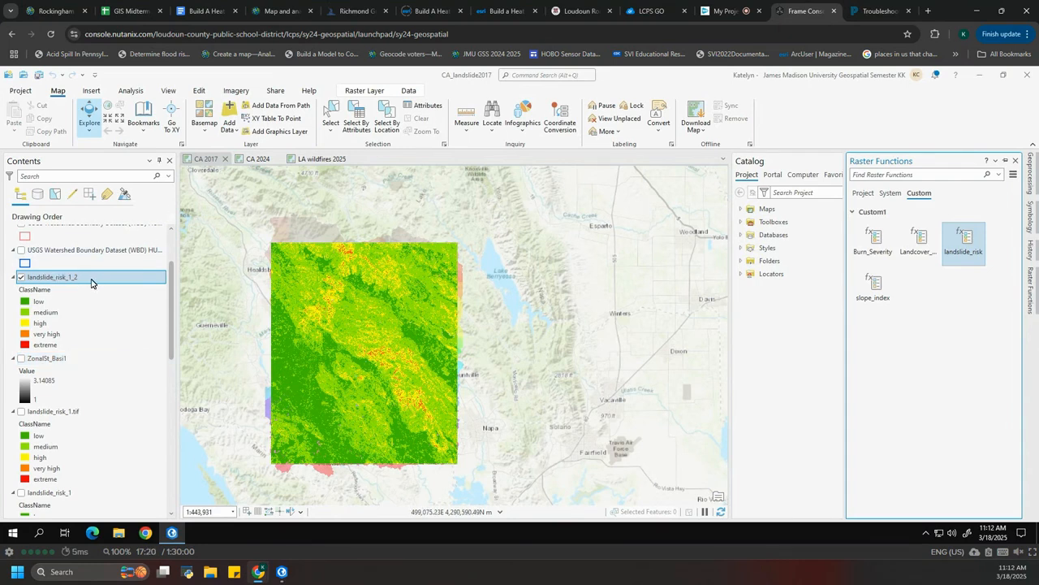
scroll(104, 389, down, 3)
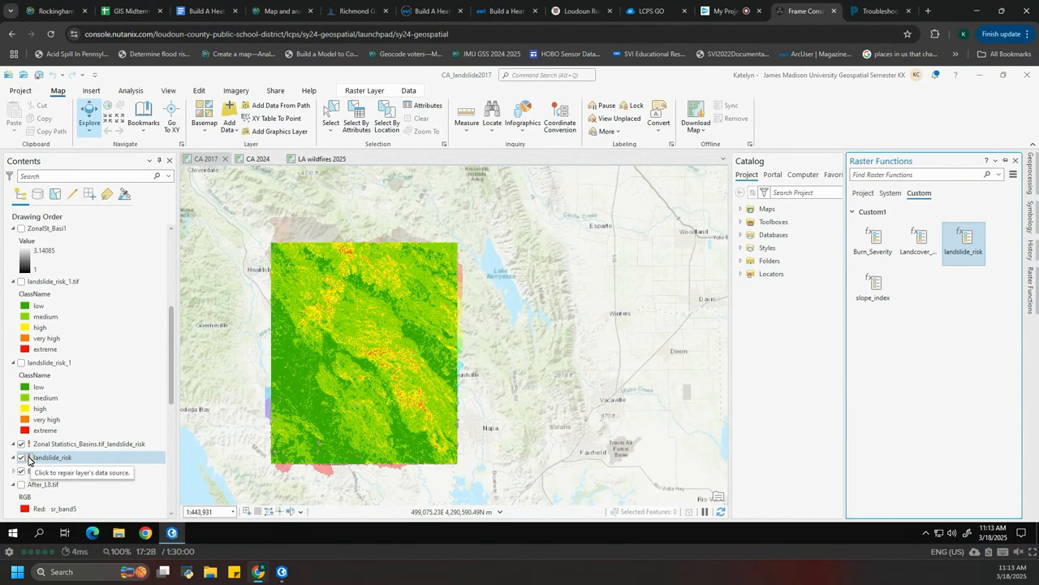
scroll(79, 438, up, 5)
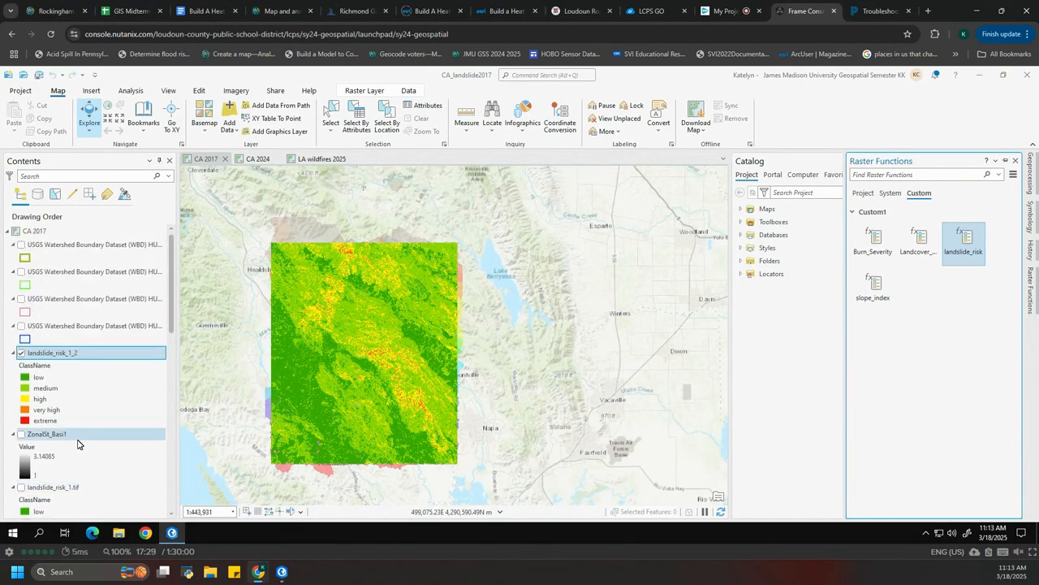
- Export the landslide_risk_1_2 layer as the TIFF raster landslide_risk_1_2.tif in the CA_landslide2017 project folder, with a cell size of 30
right_click(70, 354)
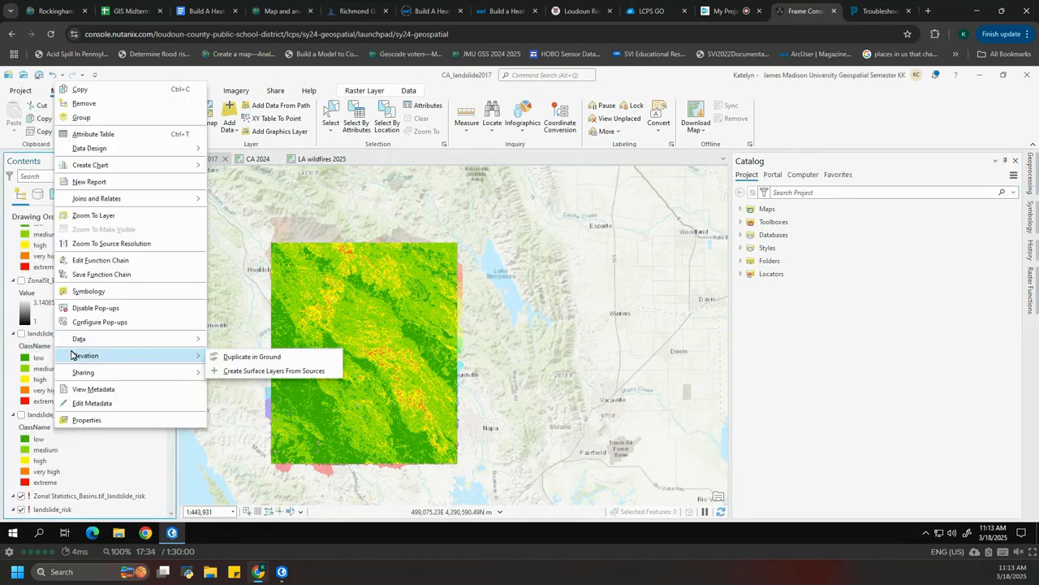
mouse_move(81, 339)
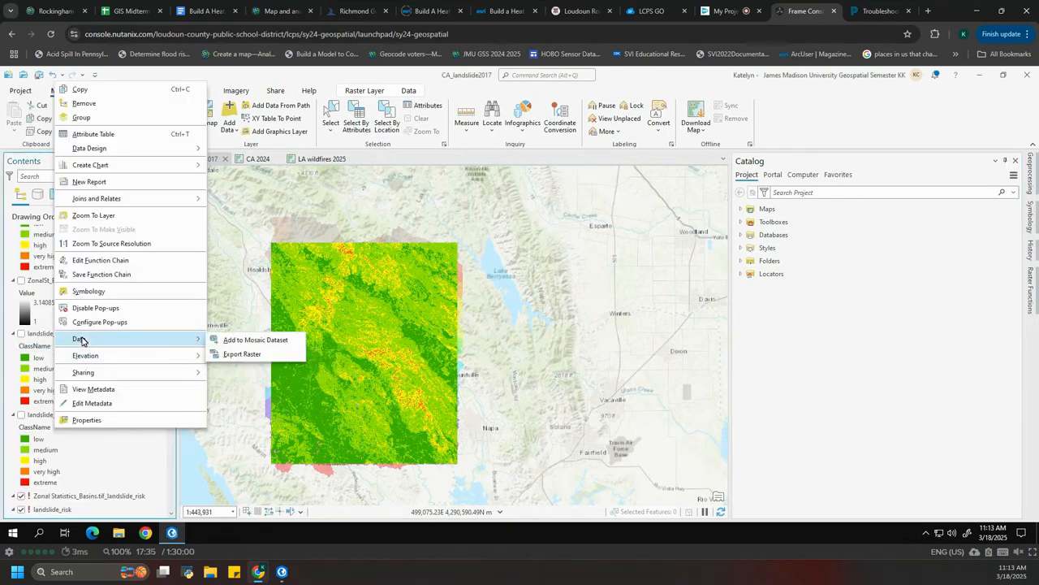
click(254, 360)
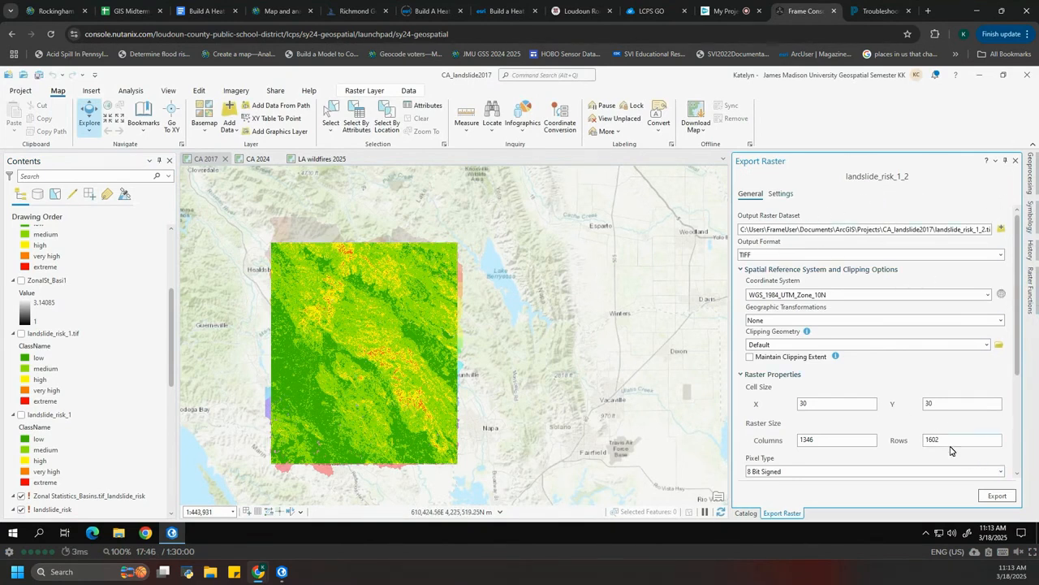
click(997, 495)
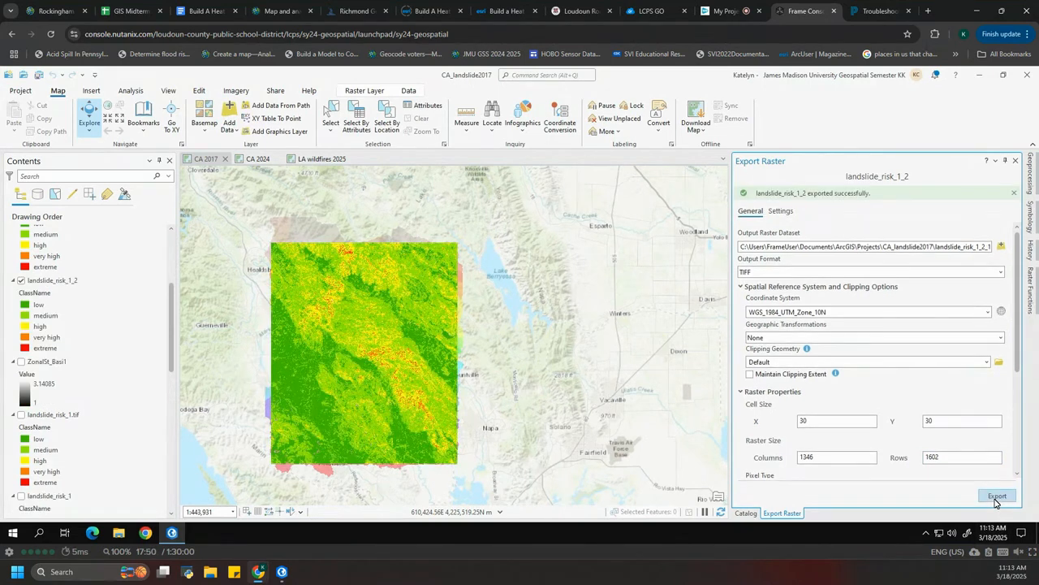
scroll(102, 381, up, 3)
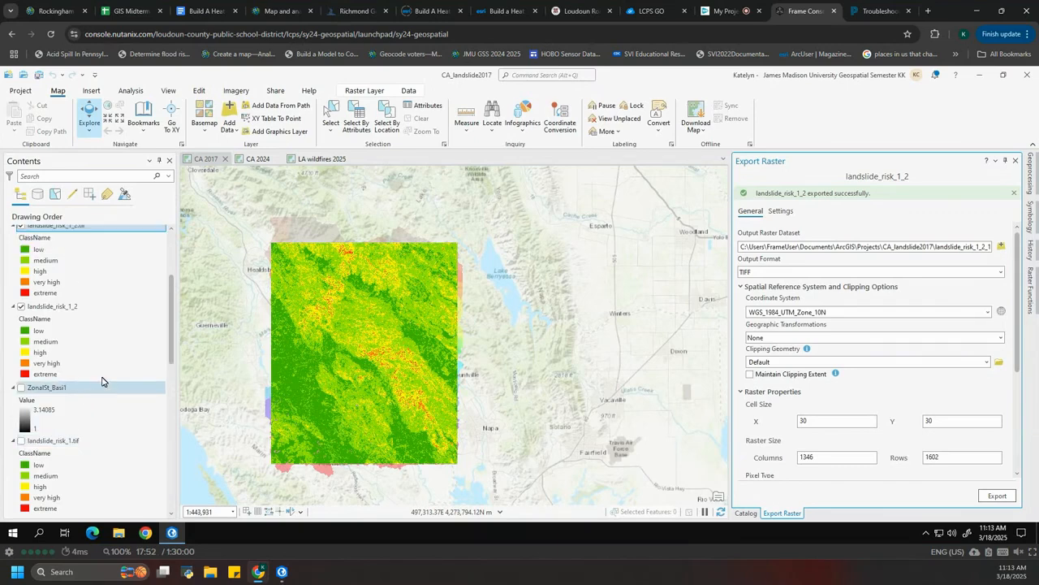
scroll(102, 380, up, 1)
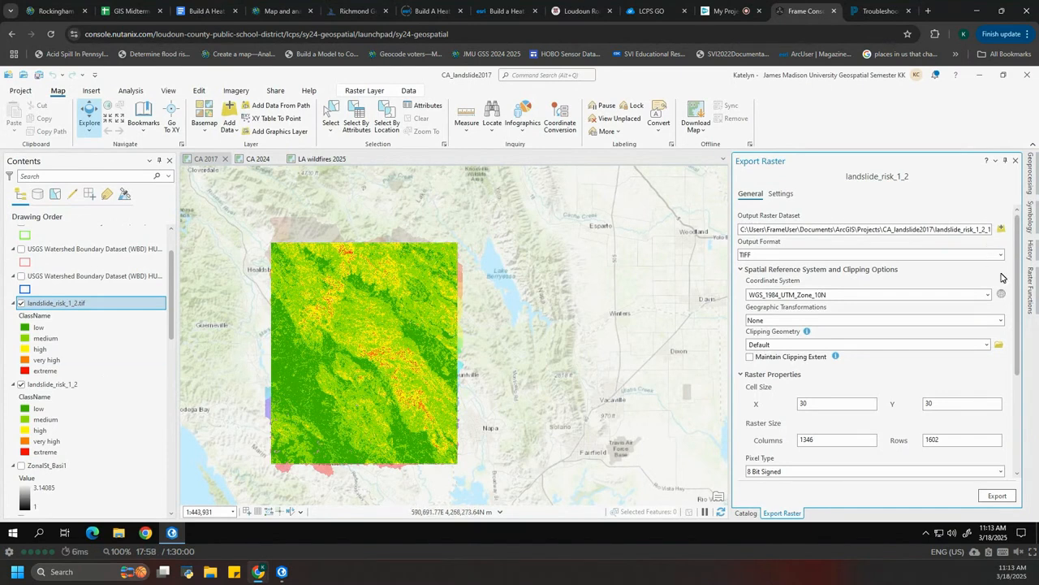
- Collapse the raster export settings to widen the map and bring up the Zonal Statistics tool
click(1030, 290)
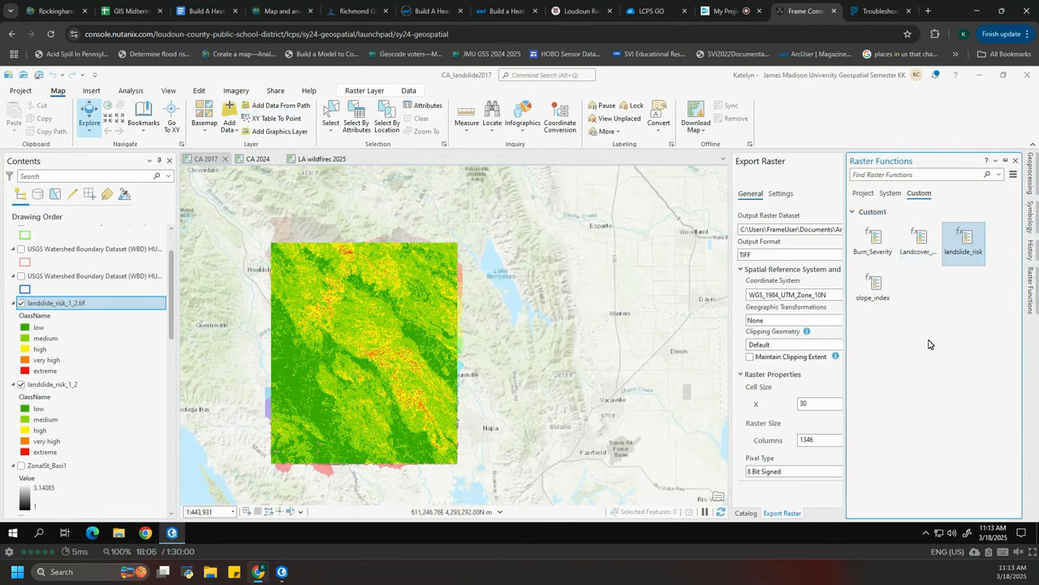
click(1032, 175)
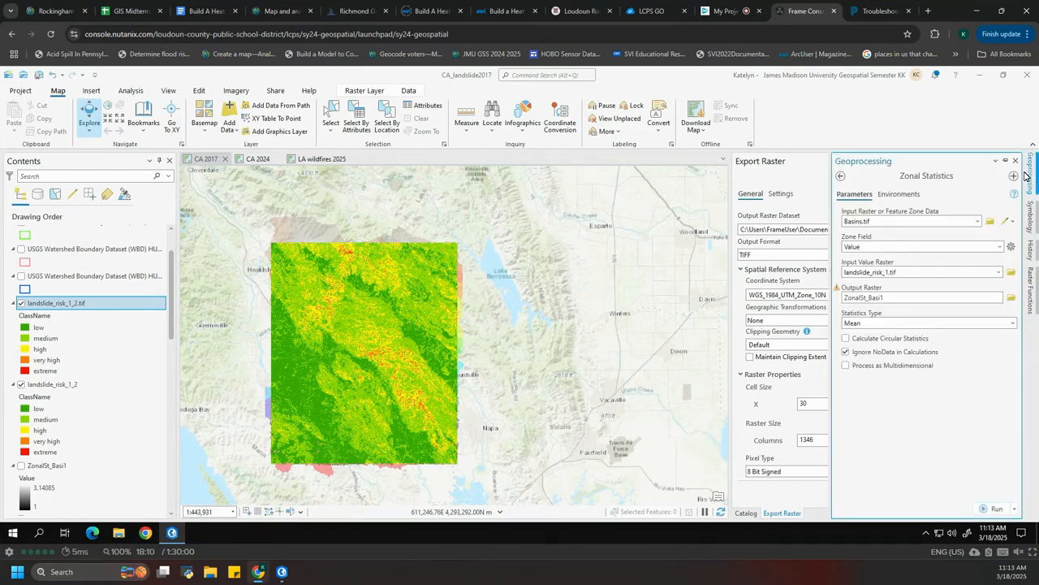
click(800, 169)
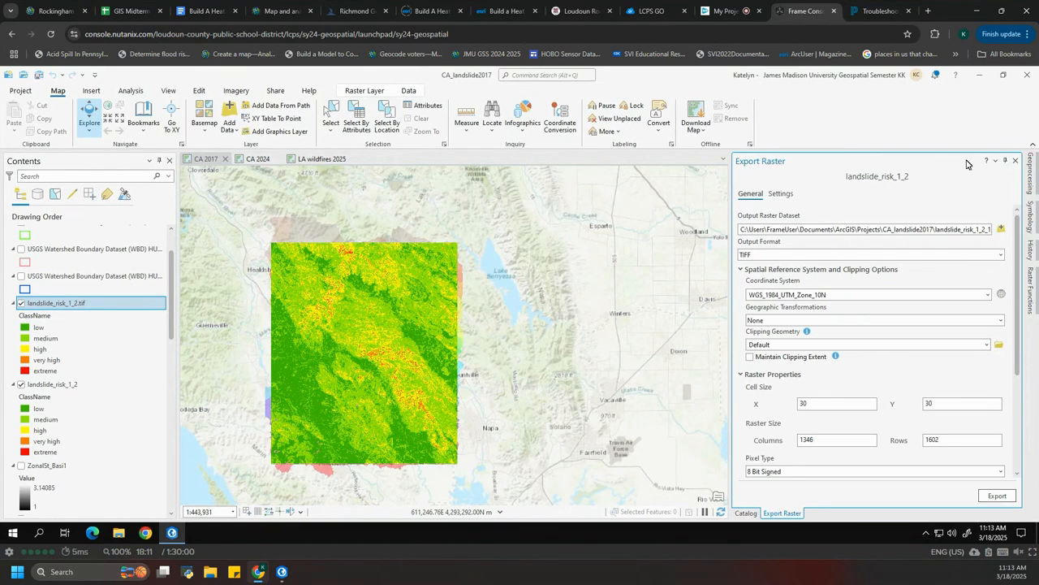
click(1007, 161)
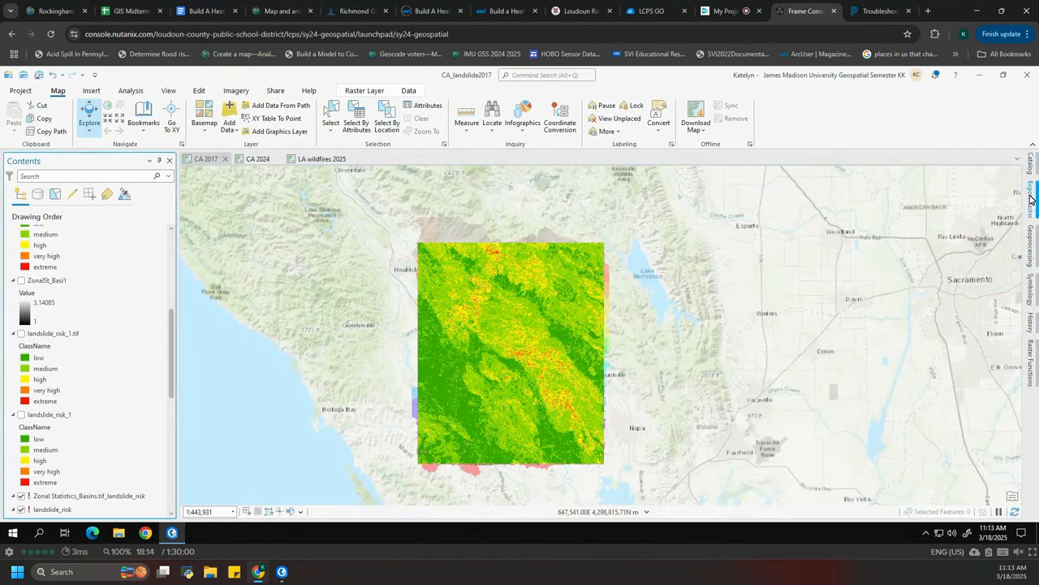
mouse_move(1032, 243)
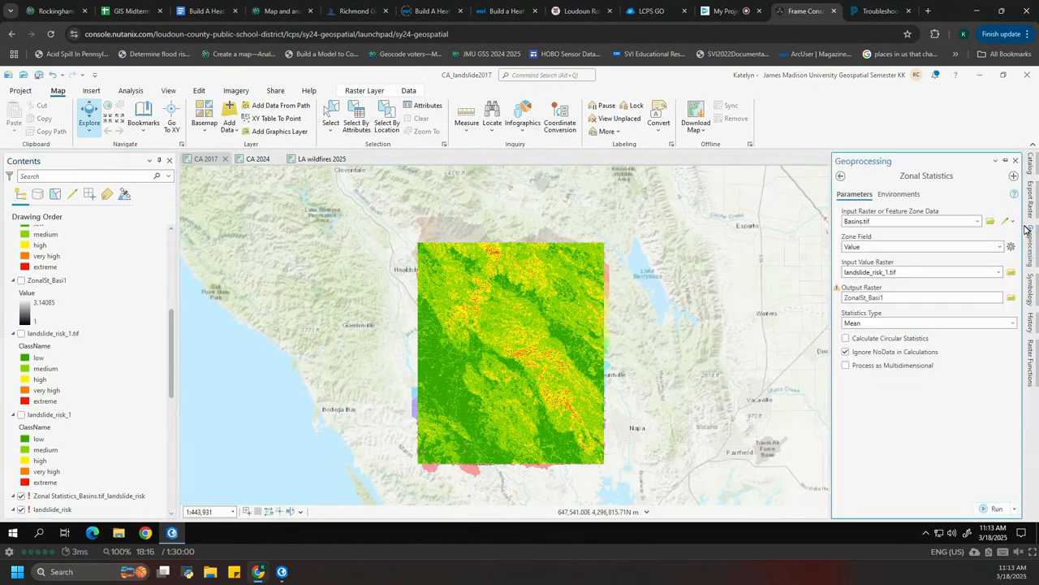
scroll(133, 362, up, 4)
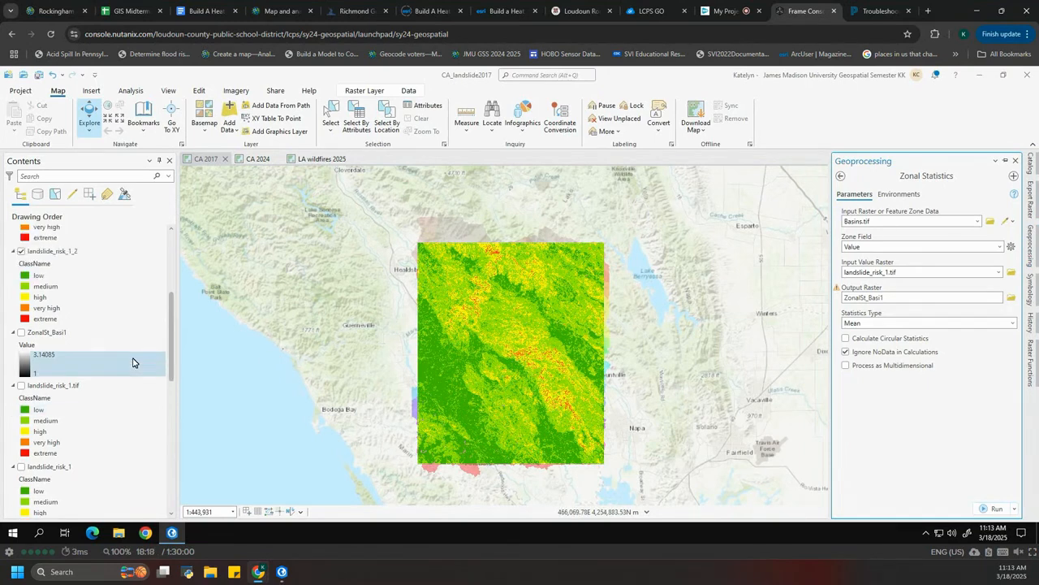
scroll(133, 363, up, 2)
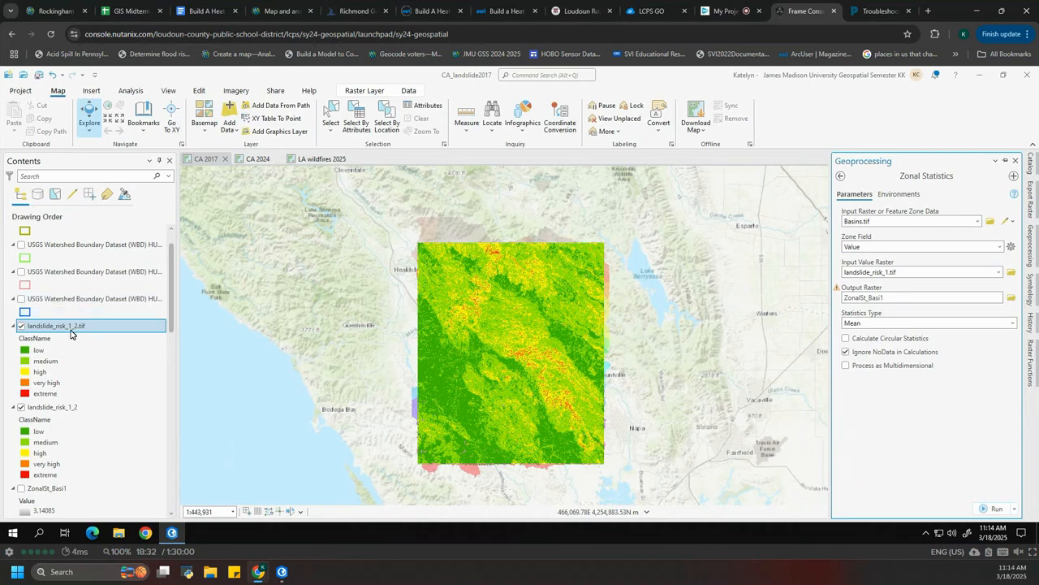
- Locate the exported landslide_risk_1_2.tif in the project's CA_landslide2017 folder and check its file details
click(1033, 167)
click(1033, 166)
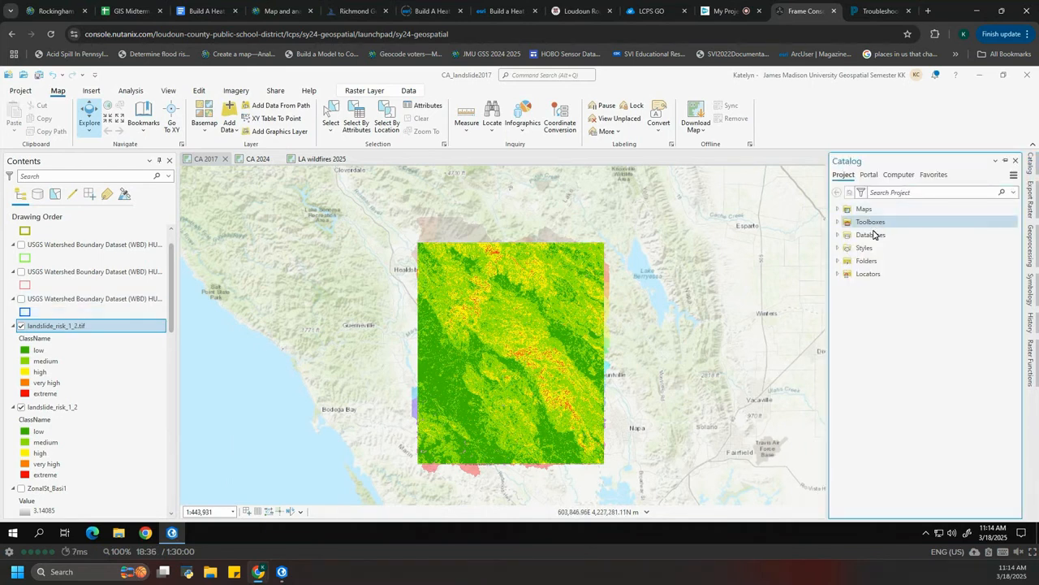
click(838, 261)
click(848, 274)
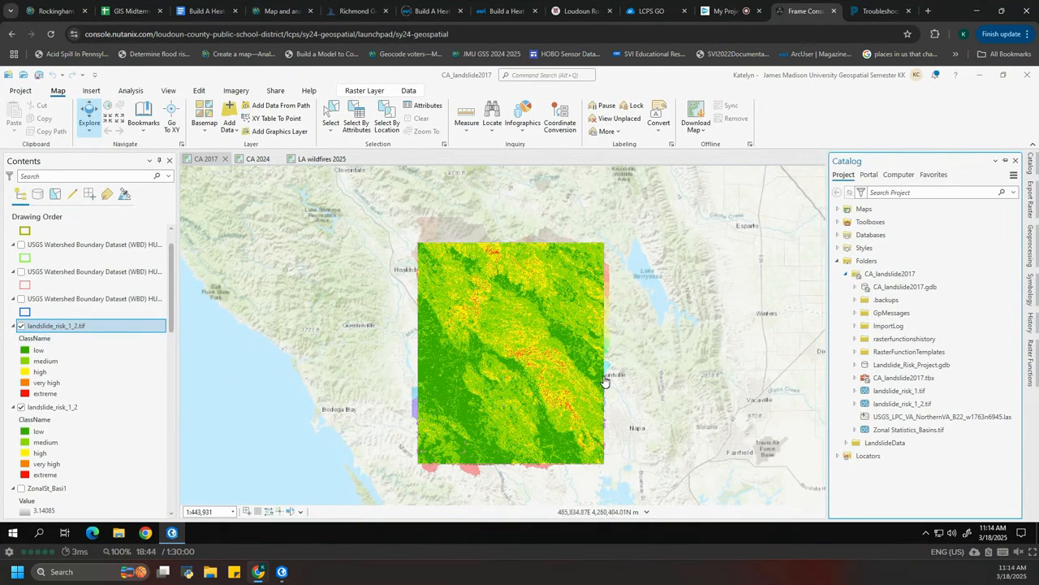
mouse_move(937, 406)
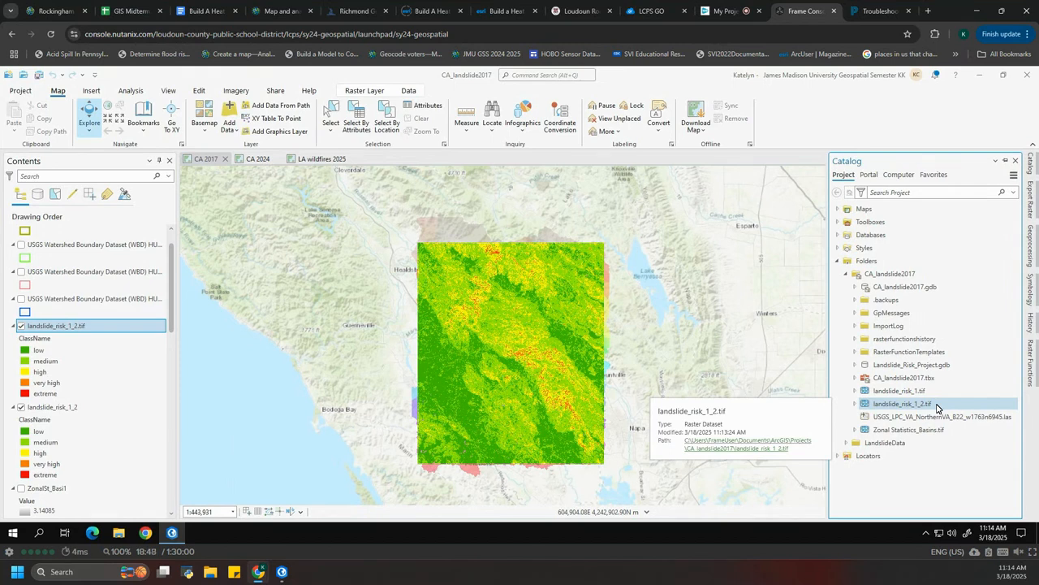
- Search the geoprocessing tools for "zonal" and open a blank Zonal Statistics tool from the Image Analyst Tools
click(1030, 246)
click(1031, 362)
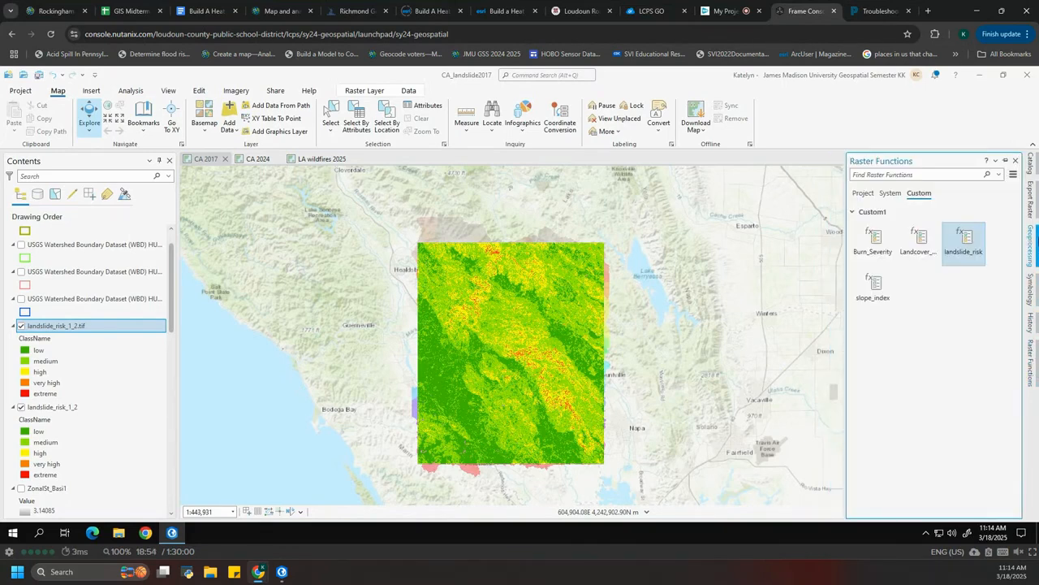
click(1031, 243)
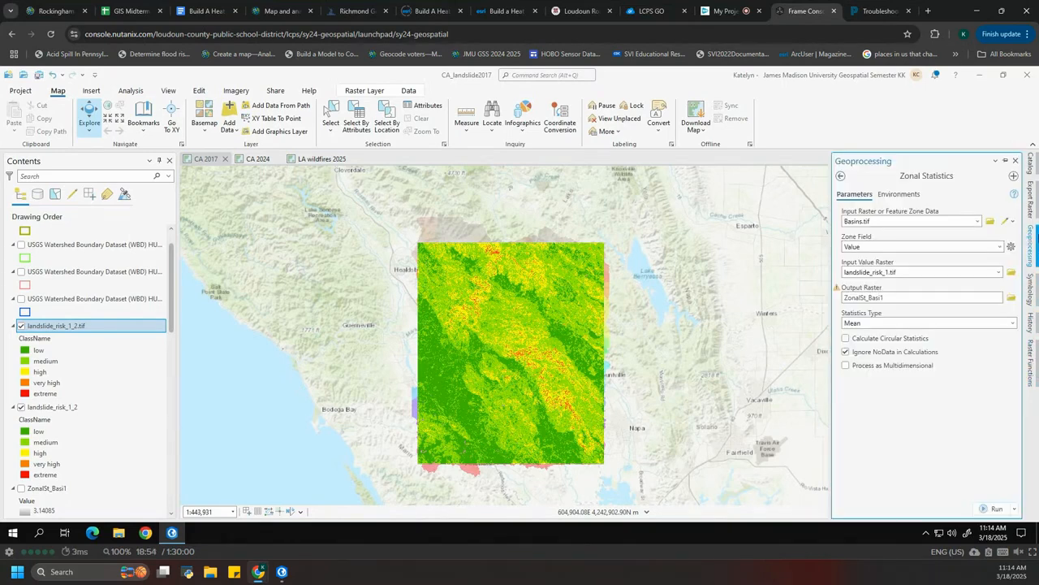
click(842, 179)
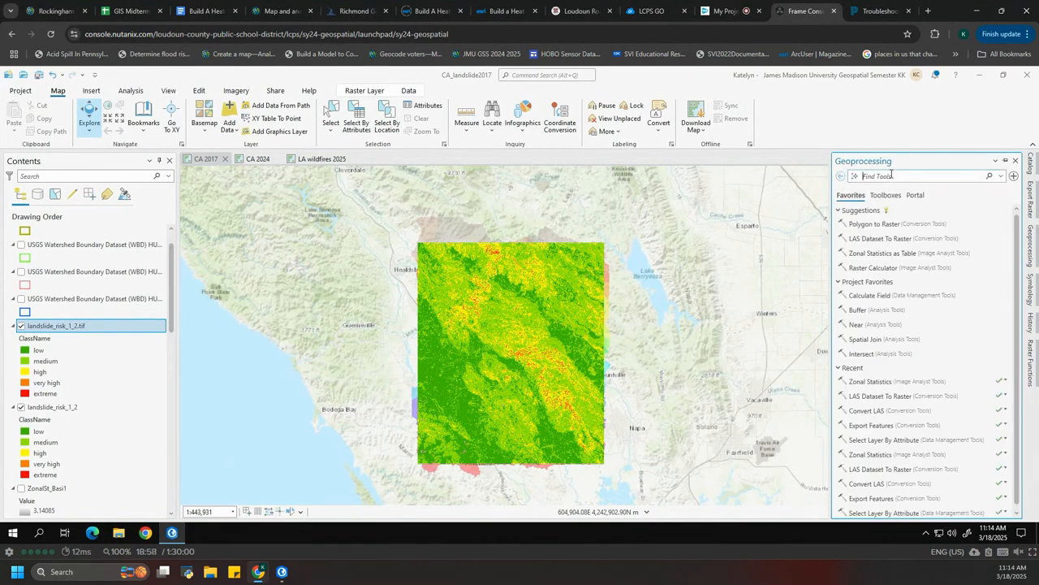
text(zonal)
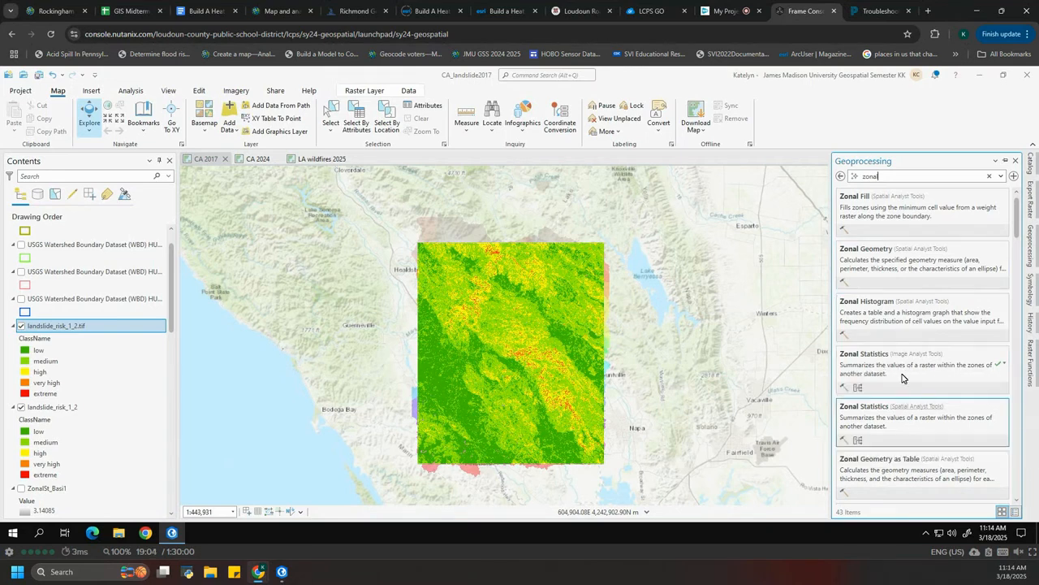
click(894, 370)
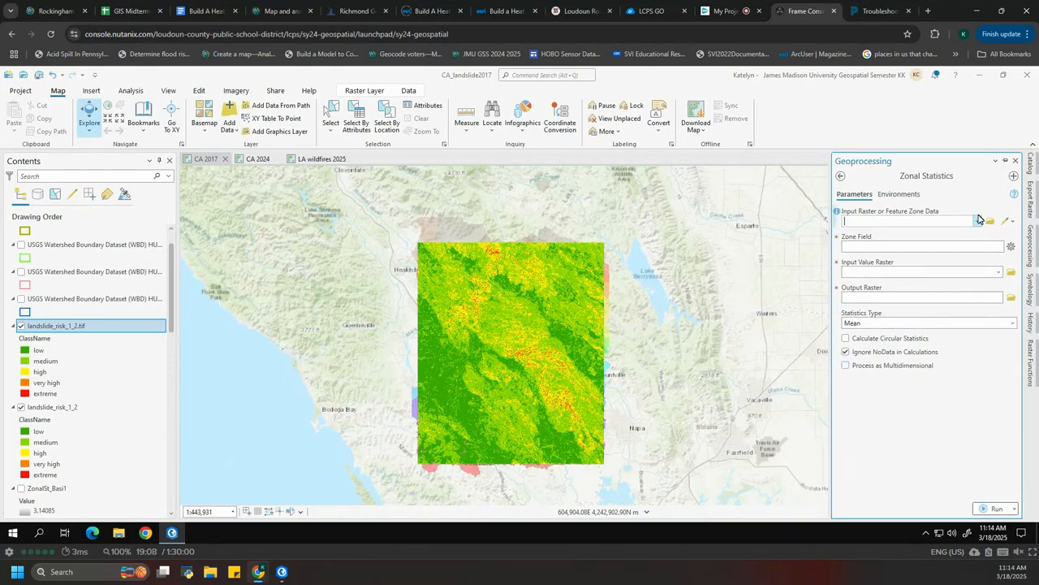
- Run Zonal Statistics with Basins.tif as the zone data, Value as the zone field, landslide_risk_1_2.tif as the value raster and Mean as the statistic
click(979, 222)
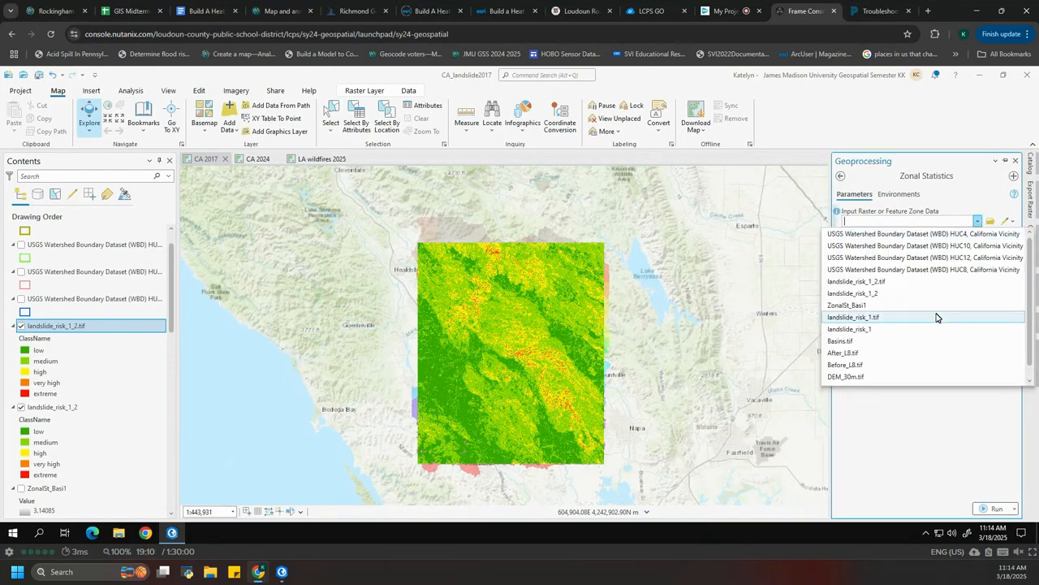
click(929, 340)
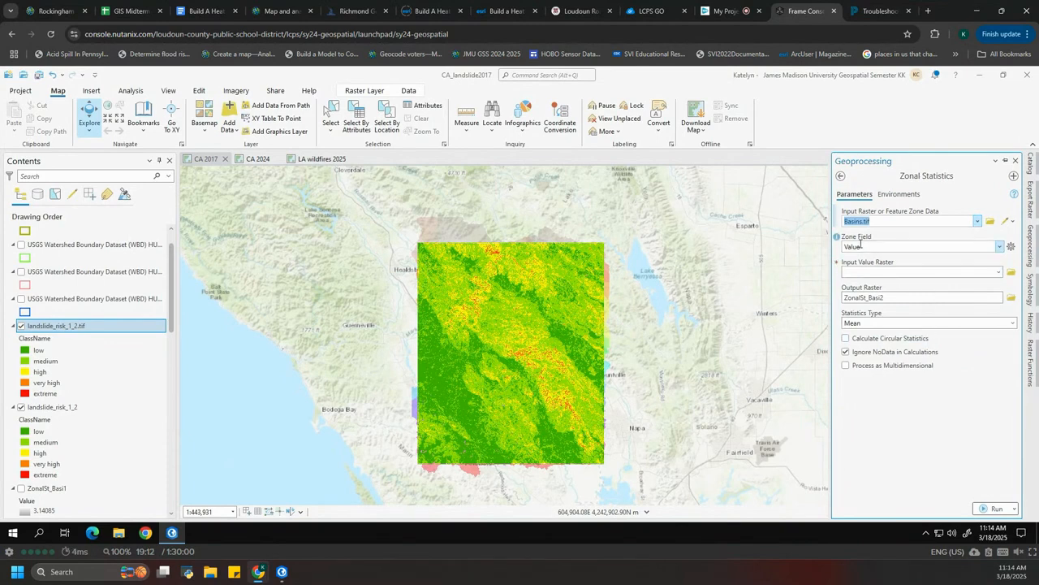
click(998, 273)
click(941, 284)
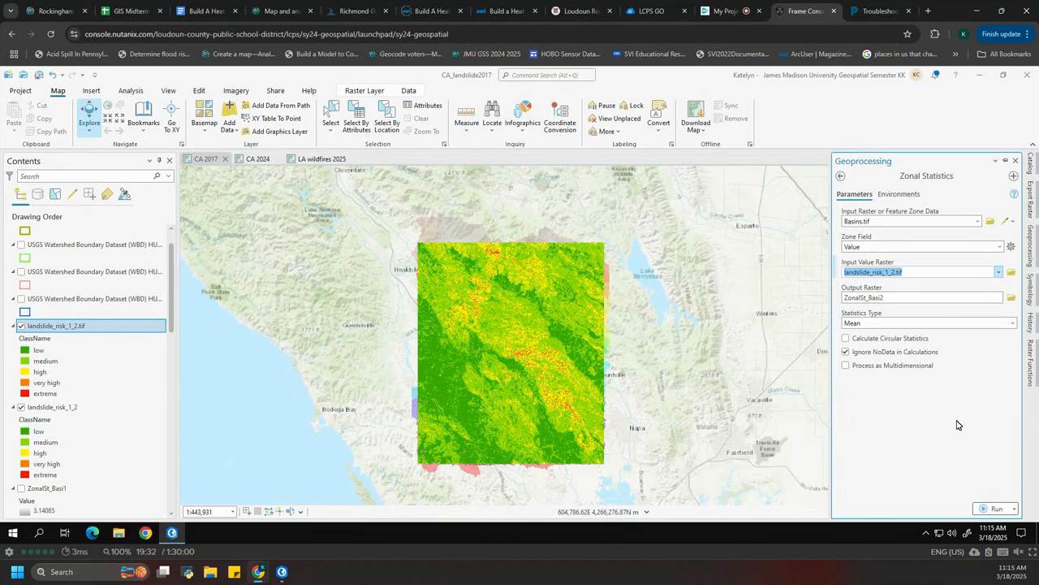
click(986, 512)
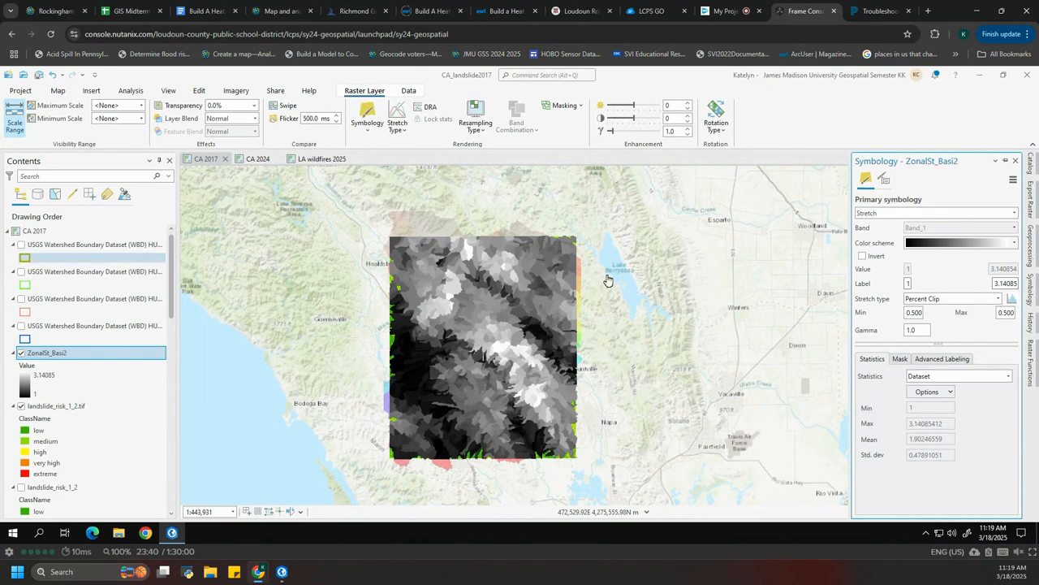
- Show the colour scheme names and apply a green-to-yellow-to-red ramp to the ZonalSt_Basi2 layer's stretch symbology
click(1015, 246)
click(934, 387)
scroll(980, 290, down, 10)
drag(1013, 305, 1009, 371)
scroll(955, 320, up, 3)
scroll(954, 320, up, 5)
scroll(954, 320, up, 3)
scroll(954, 320, up, 3)
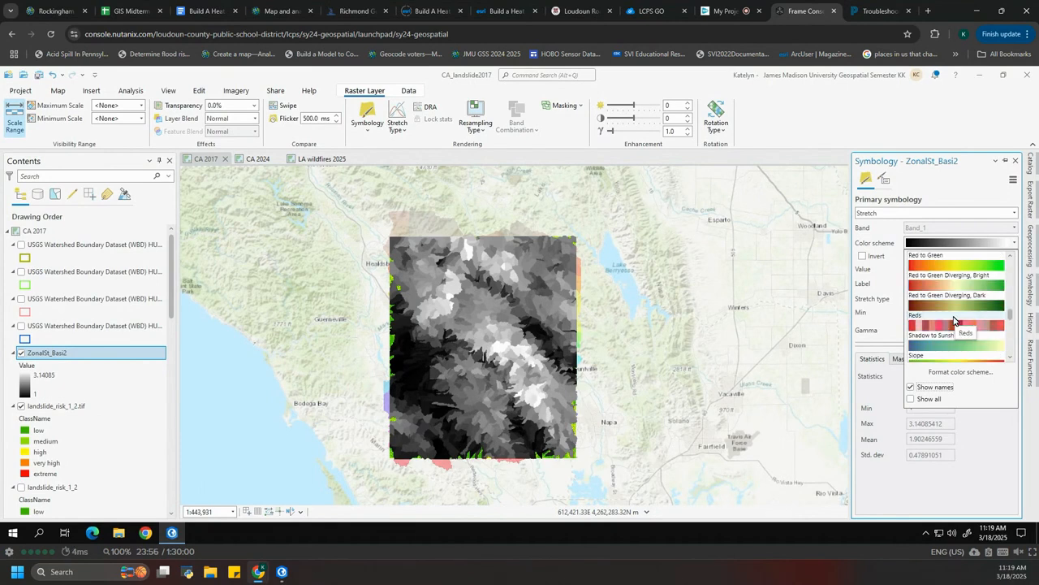
scroll(952, 313, up, 2)
click(946, 302)
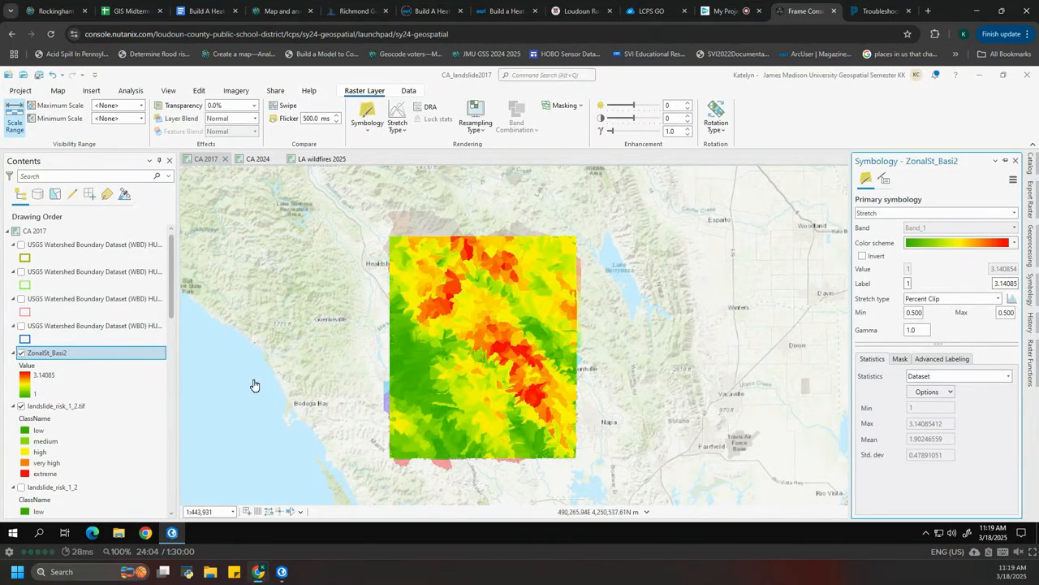
- Hide the landslide_risk_1_2.tif and Basins.tif layers and set the ZonalSt_Basi2 layer's blend mode to Multiply
click(21, 406)
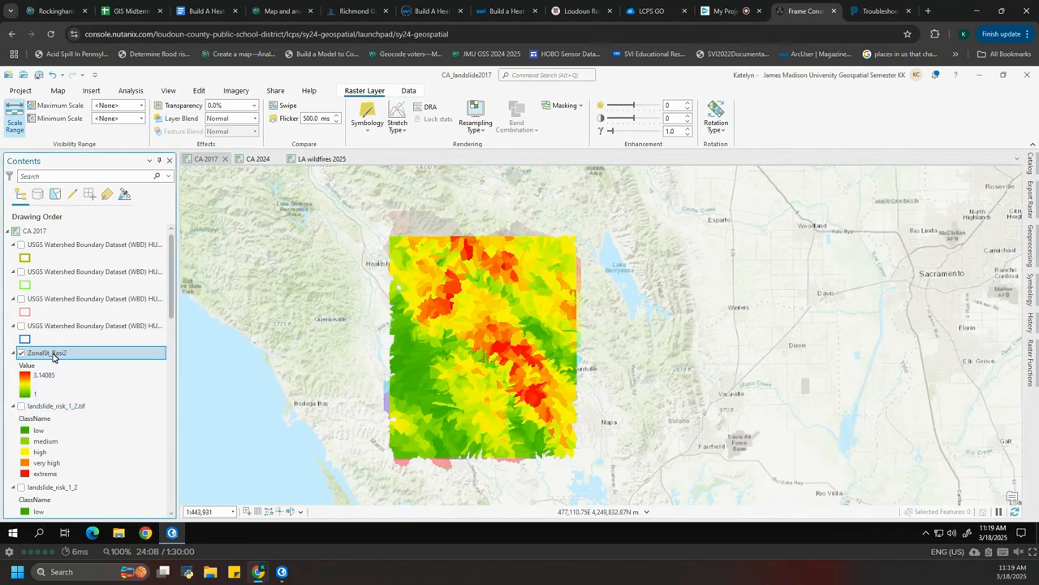
scroll(52, 358, down, 4)
scroll(53, 358, down, 6)
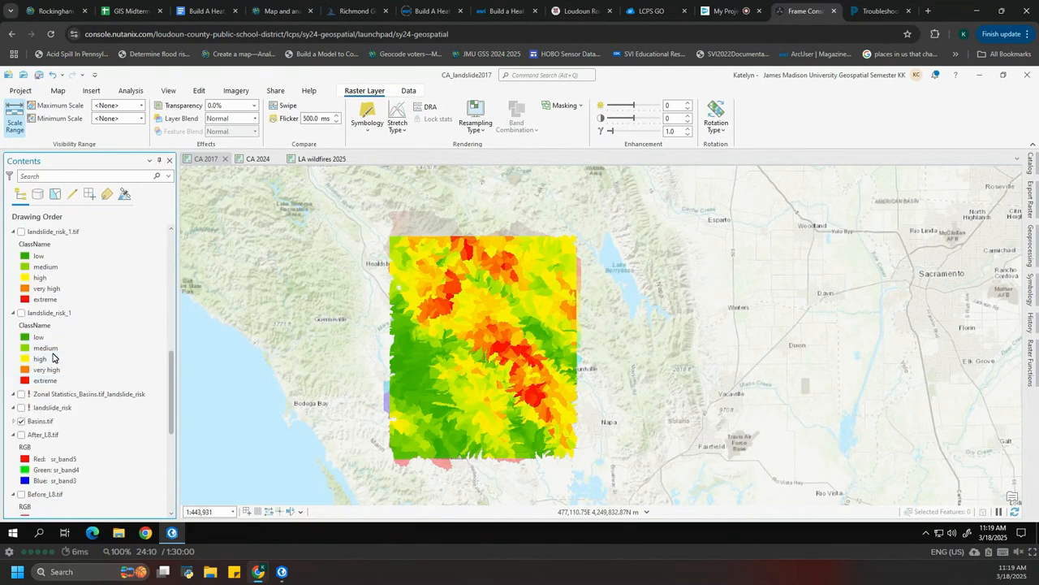
scroll(49, 366, up, 10)
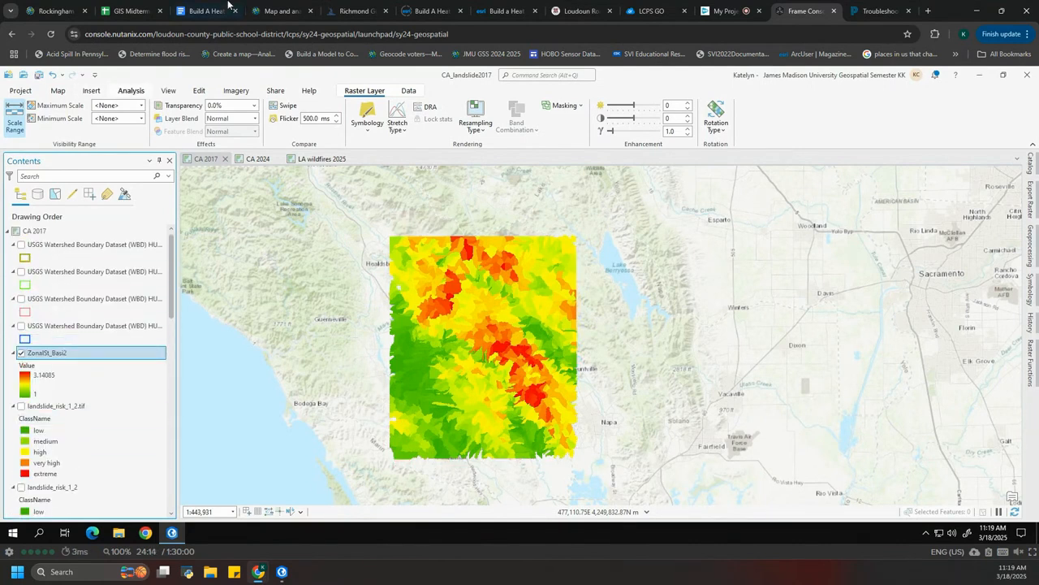
click(242, 119)
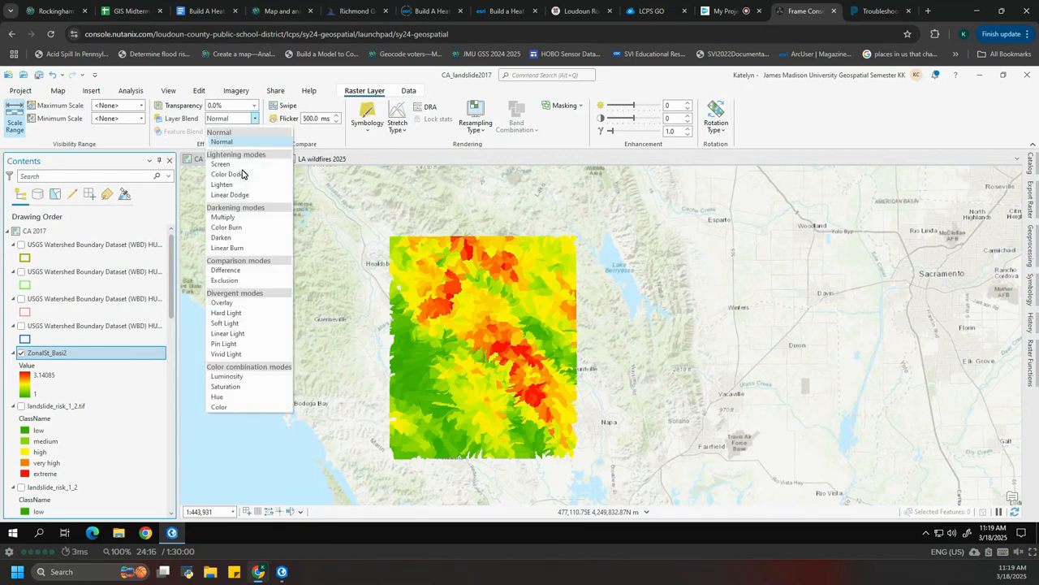
click(237, 218)
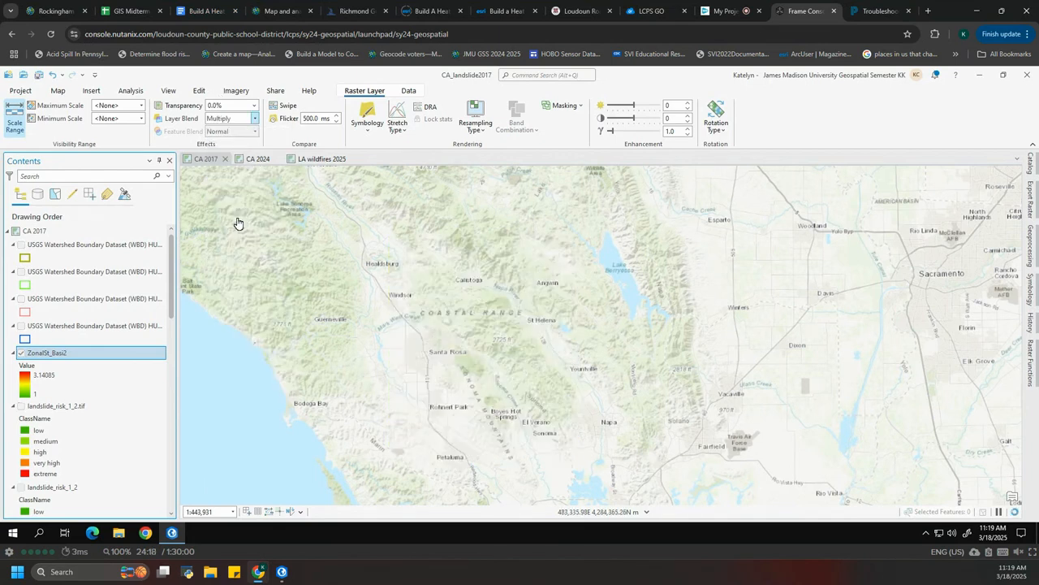